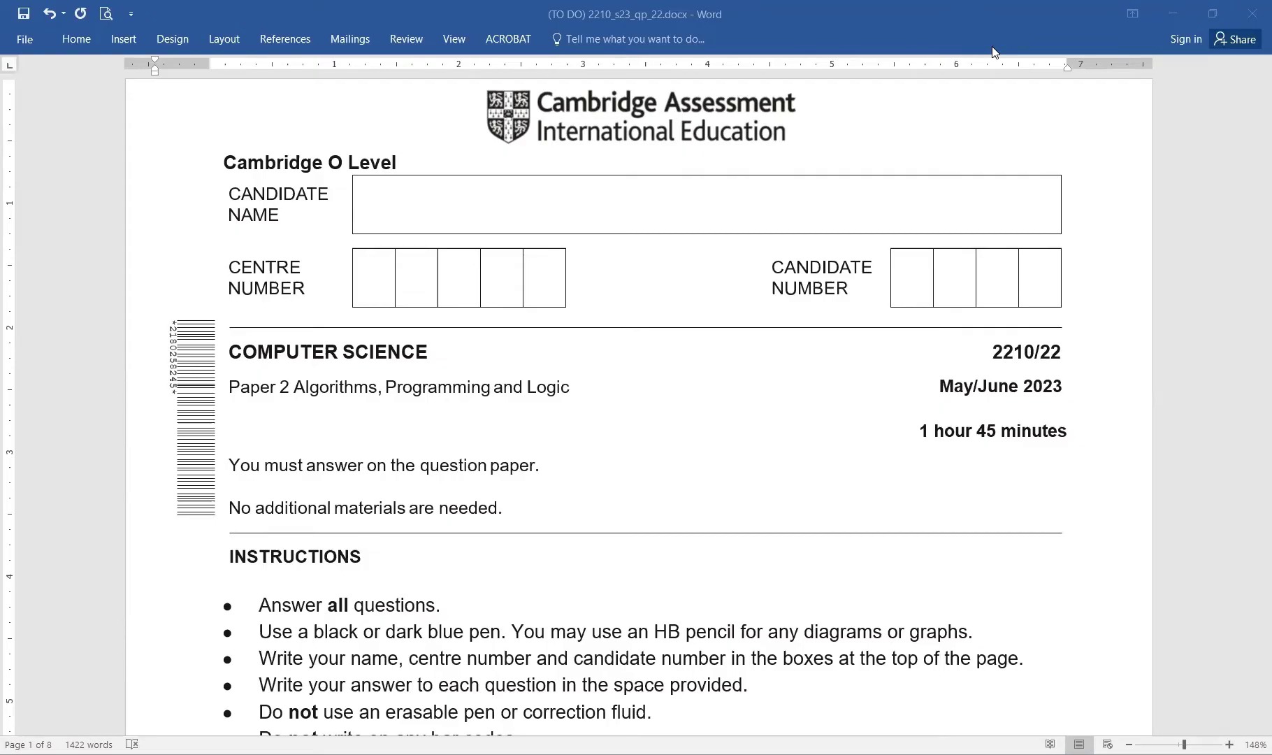
pyautogui.scroll(-2, 1031, 585)
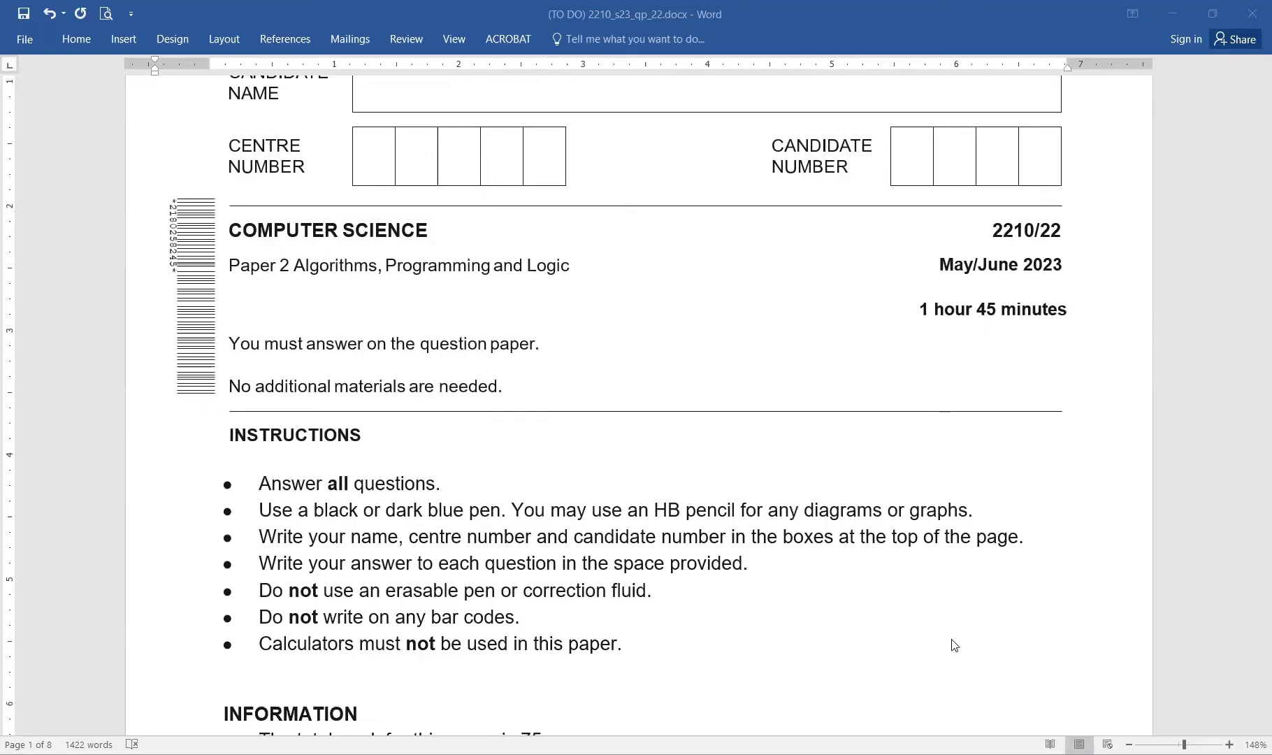
pyautogui.scroll(-3, 952, 645)
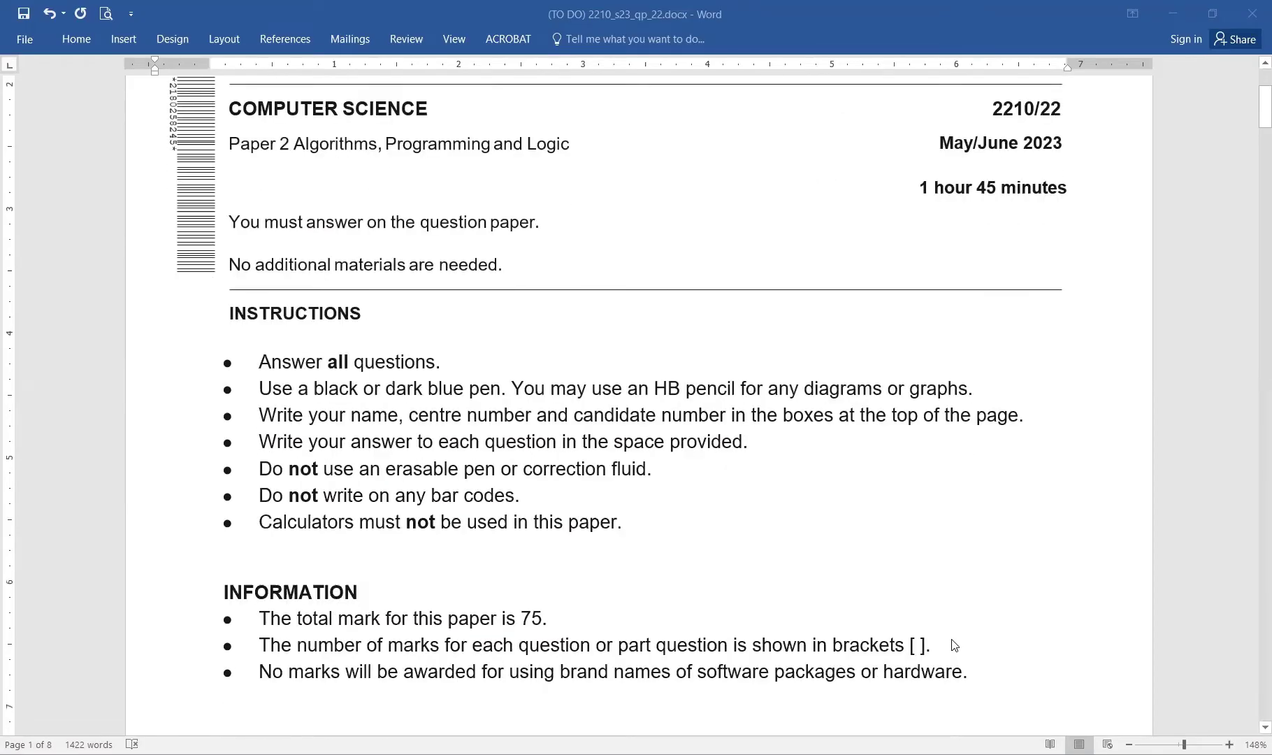
pyautogui.scroll(-1, 952, 644)
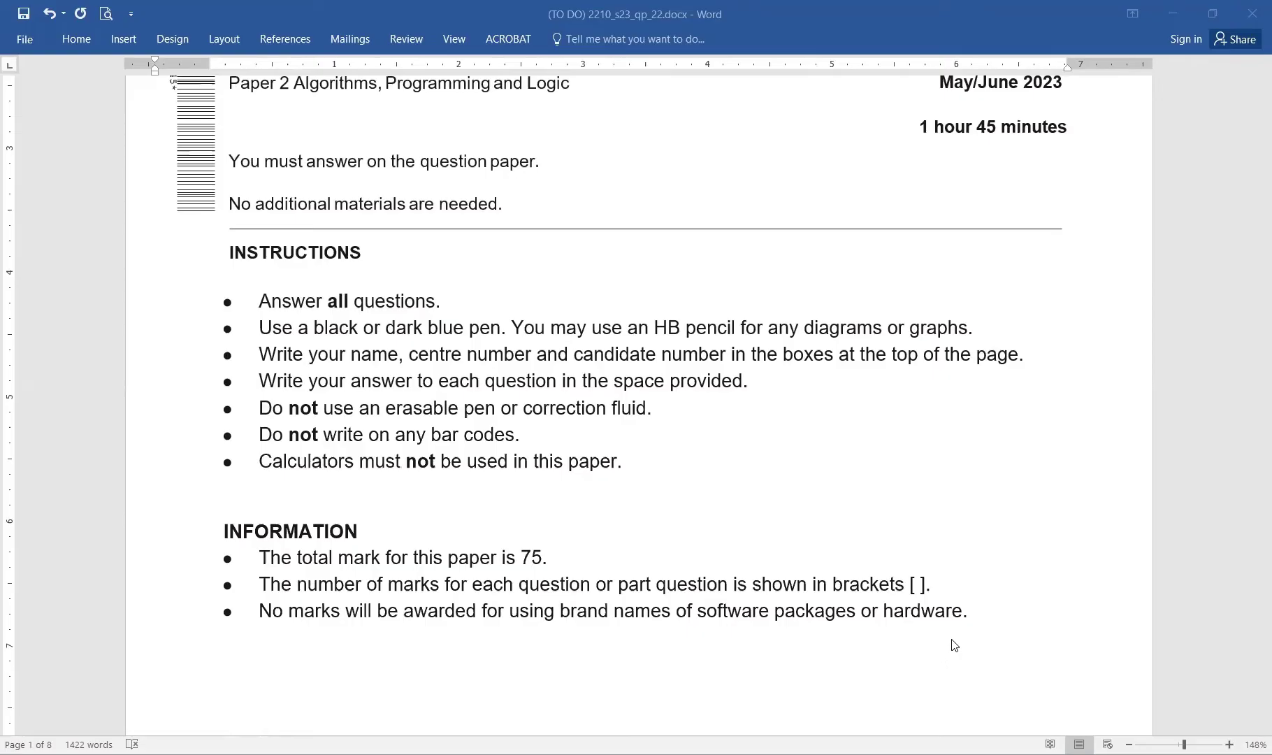
pyautogui.scroll(-2, 952, 646)
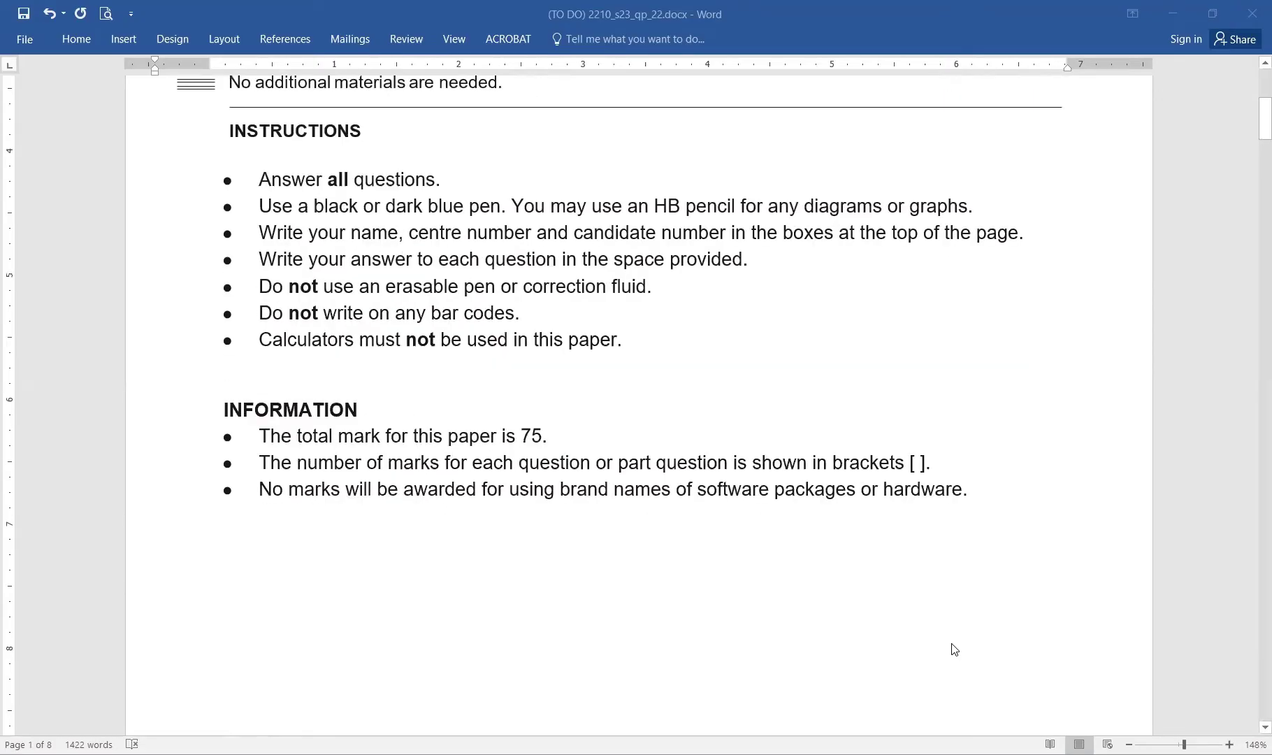
pyautogui.scroll(-2, 952, 646)
pyautogui.scroll(-3, 952, 648)
pyautogui.scroll(-1, 952, 648)
pyautogui.scroll(-2, 953, 648)
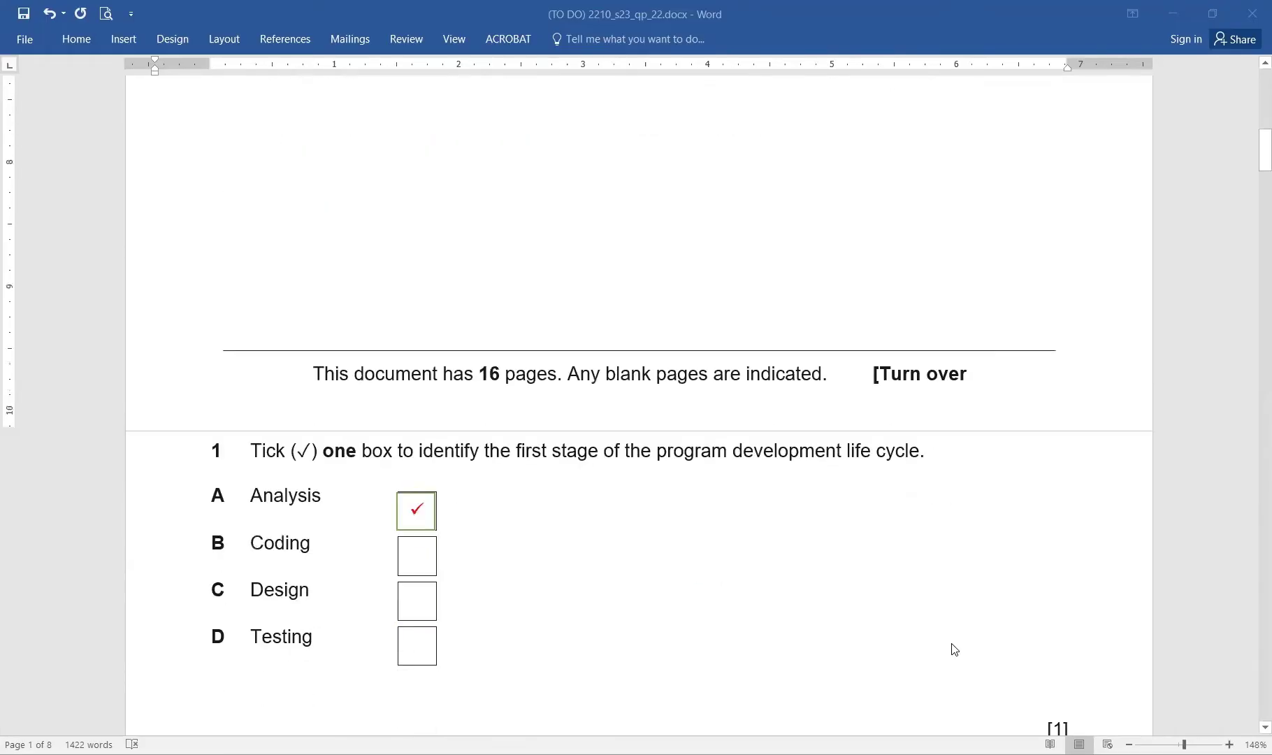
pyautogui.scroll(-1, 952, 649)
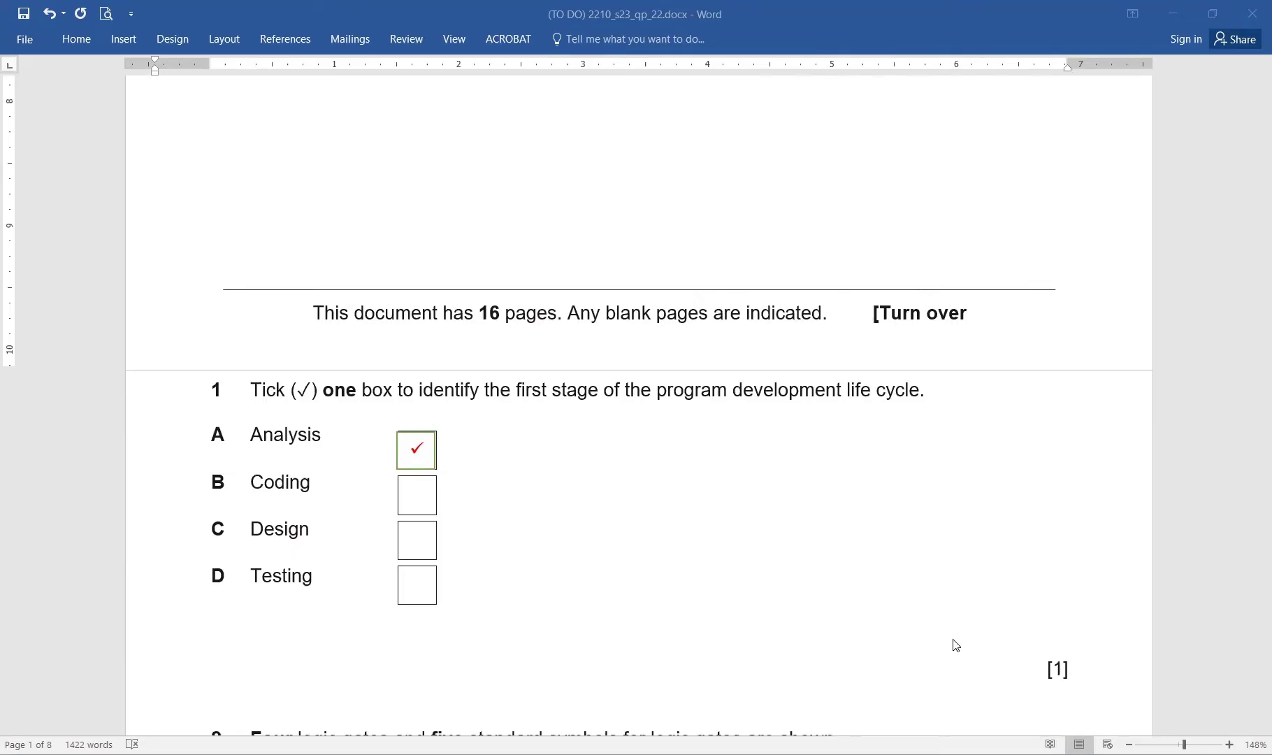
pyautogui.scroll(-1, 955, 646)
pyautogui.scroll(-1, 954, 646)
pyautogui.scroll(-1, 955, 646)
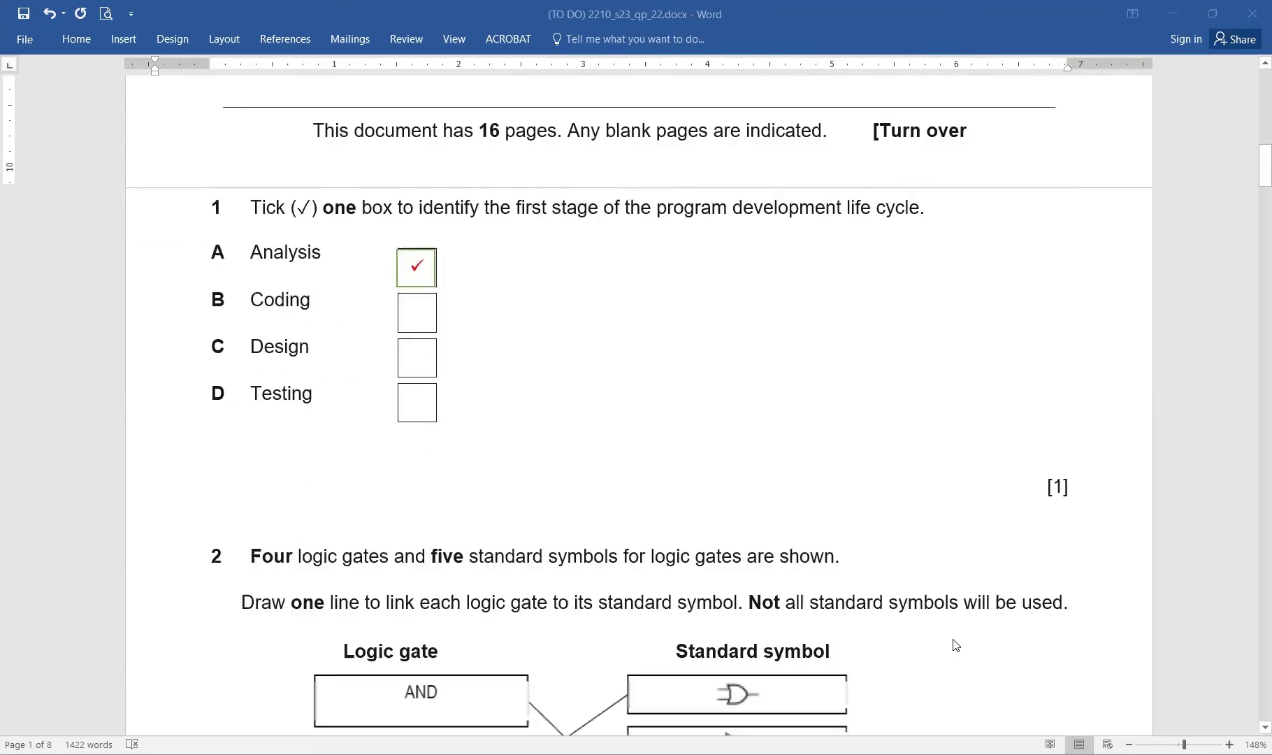
pyautogui.scroll(-1, 955, 646)
pyautogui.scroll(-1, 954, 646)
pyautogui.scroll(-1, 955, 646)
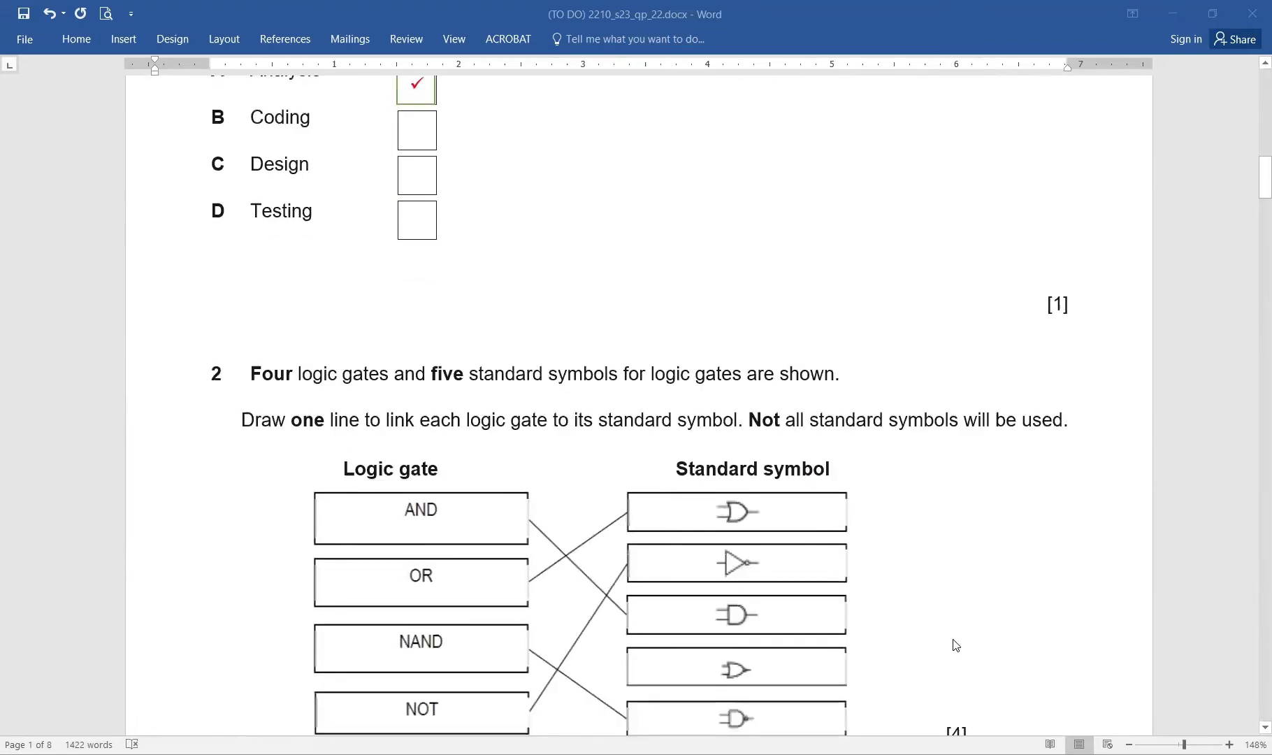
pyautogui.scroll(-1, 955, 645)
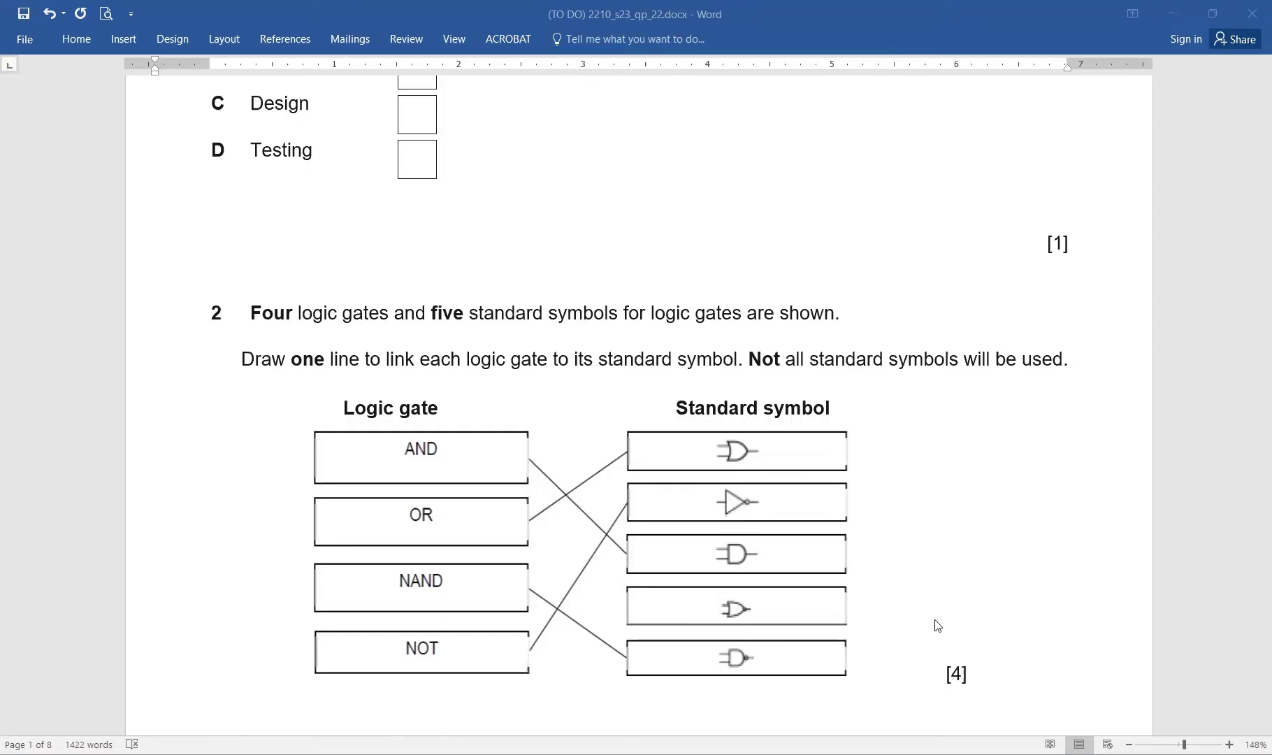
pyautogui.scroll(-2, 935, 625)
pyautogui.scroll(-1, 935, 625)
pyautogui.scroll(-1, 874, 630)
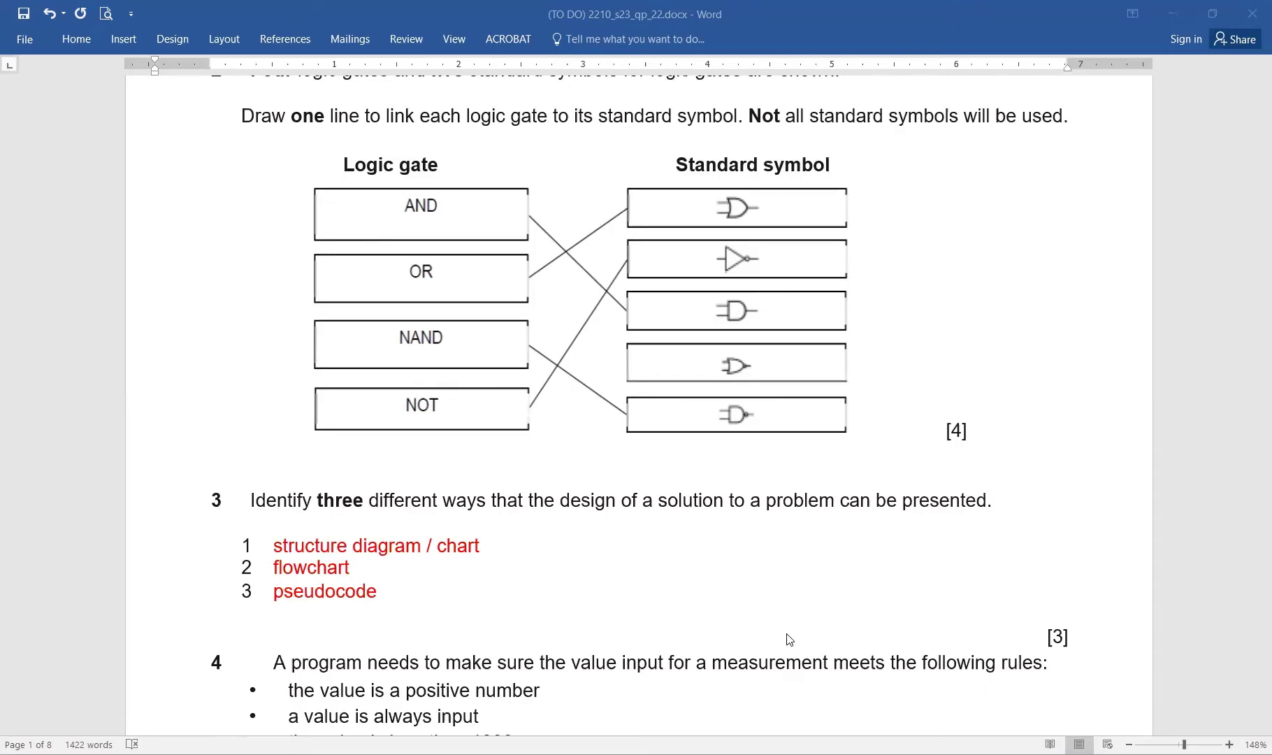
pyautogui.scroll(-1, 796, 658)
pyautogui.scroll(-1, 796, 660)
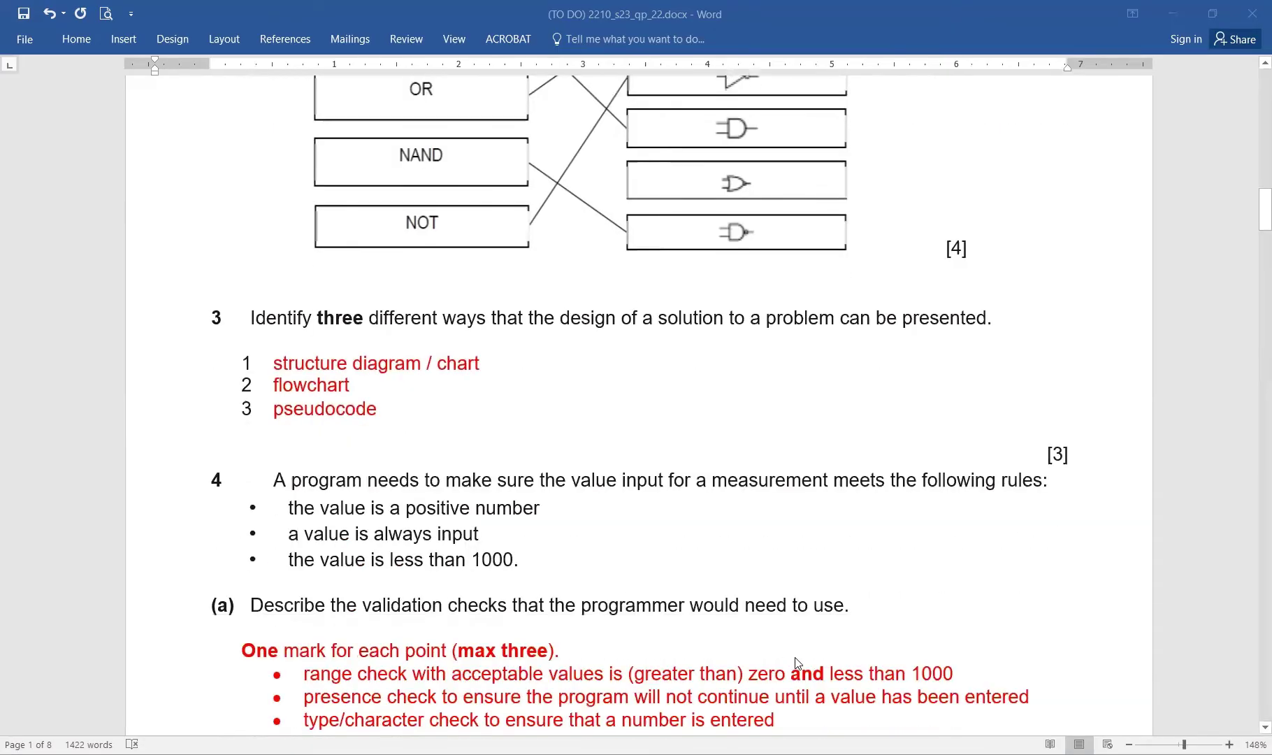
pyautogui.scroll(-2, 796, 663)
pyautogui.scroll(-1, 796, 662)
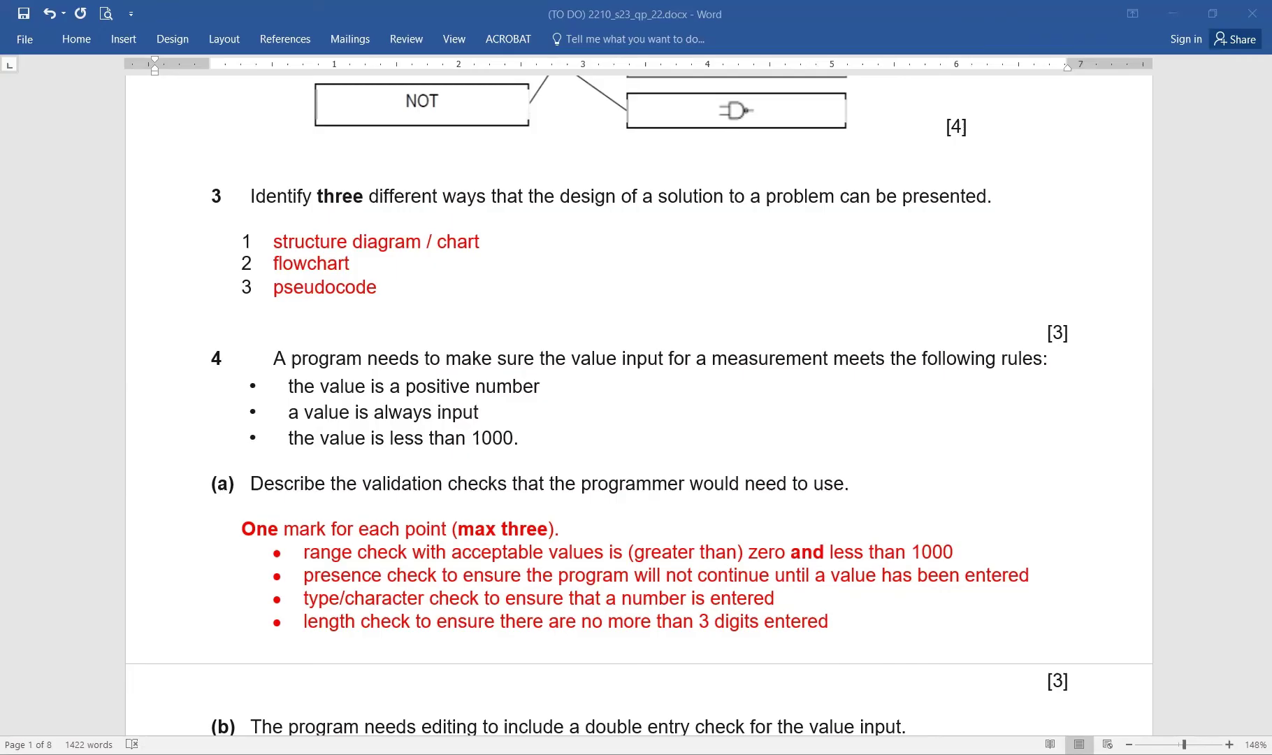
pyautogui.scroll(-2, 1034, 636)
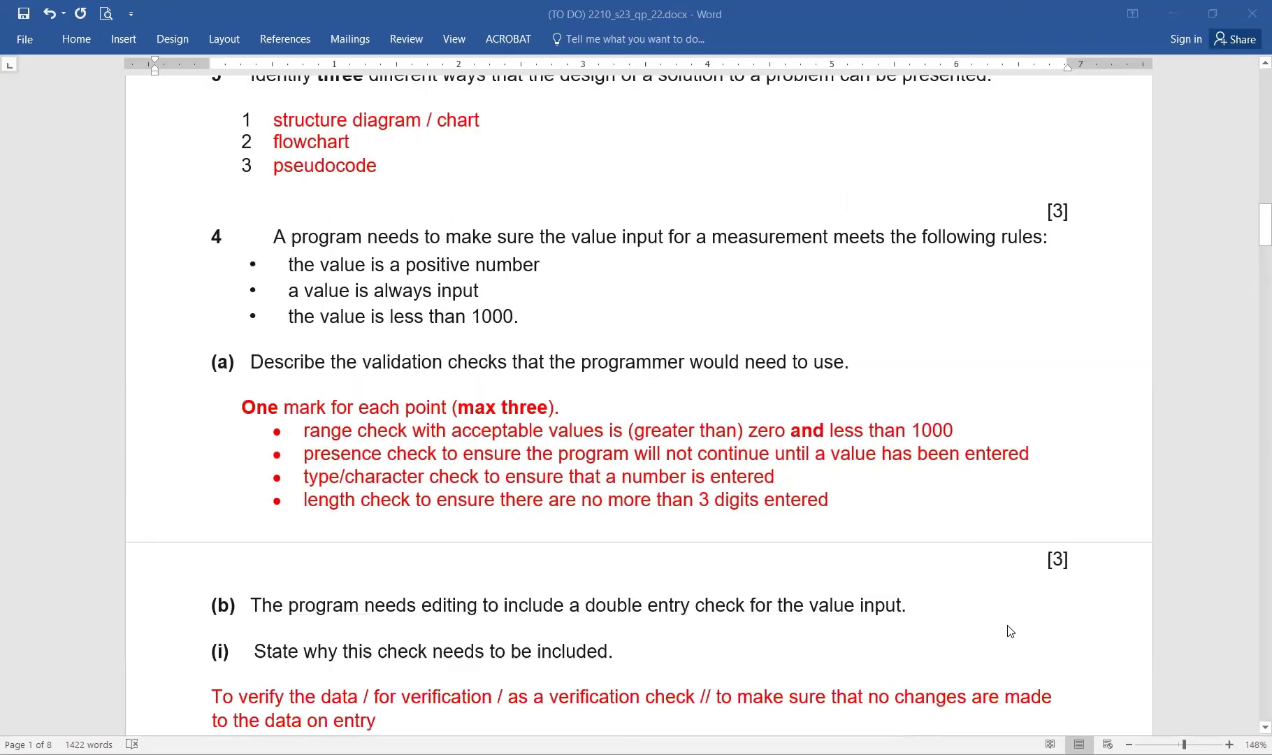
pyautogui.scroll(-1, 1009, 631)
pyautogui.scroll(-1, 1009, 630)
pyautogui.scroll(-1, 1010, 631)
pyautogui.scroll(-1, 1030, 586)
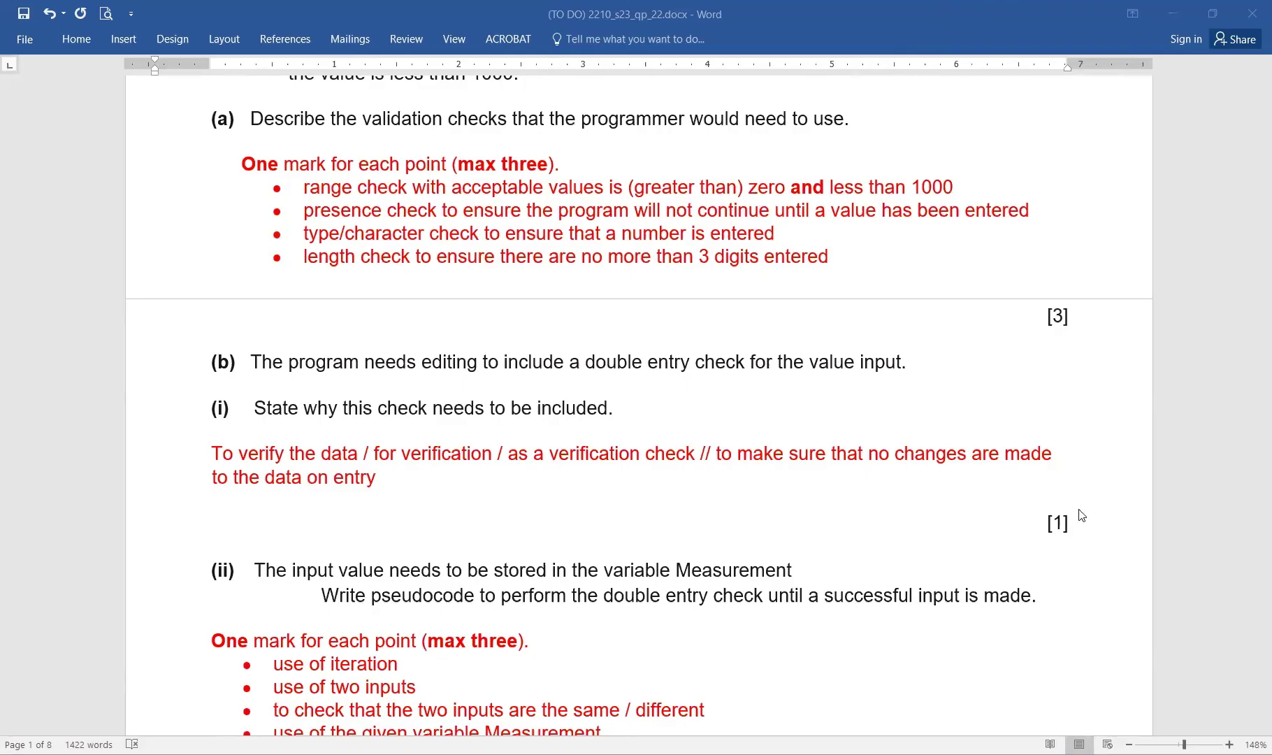
pyautogui.scroll(-3, 1113, 525)
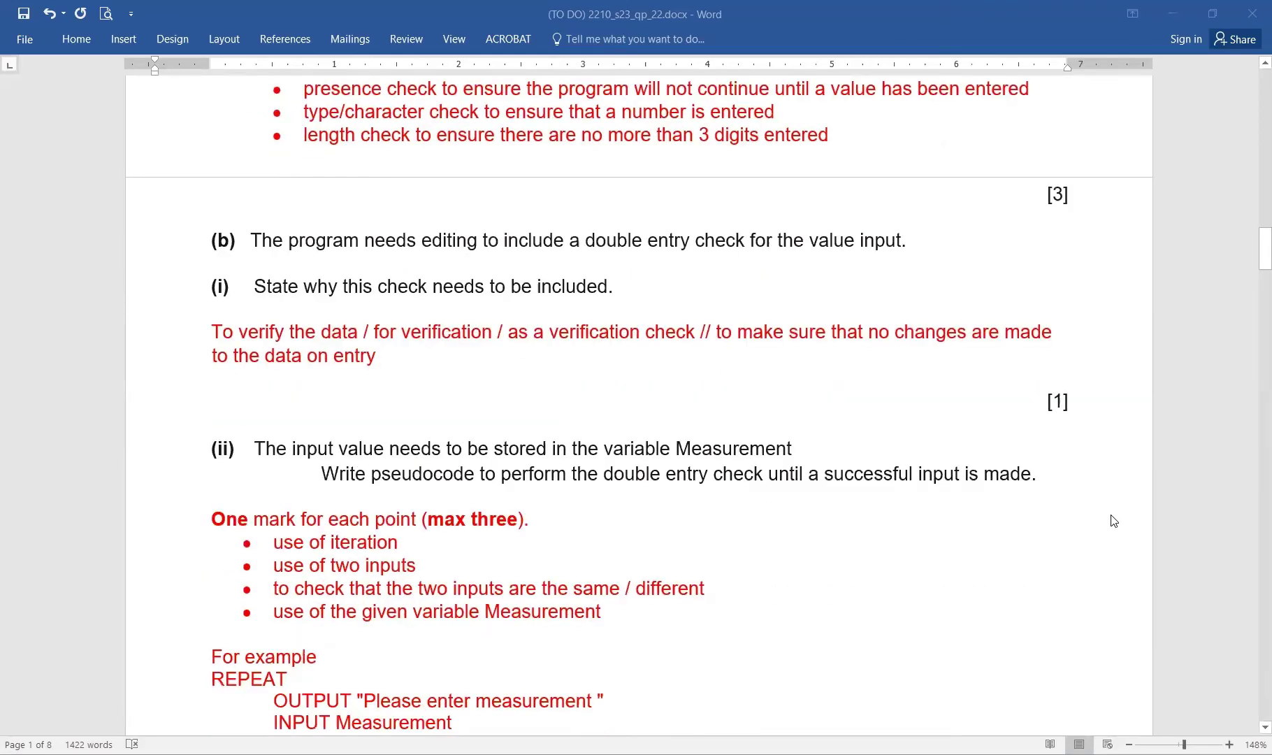
pyautogui.scroll(-2, 1113, 522)
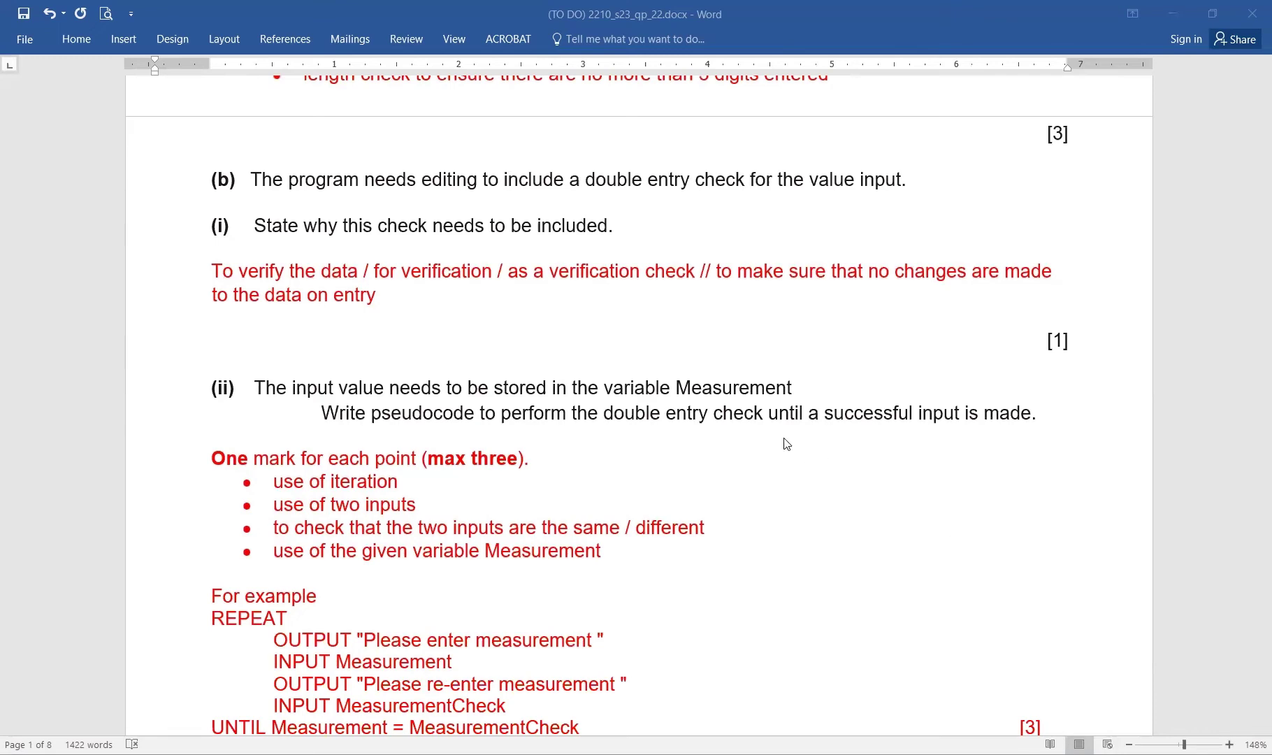
pyautogui.scroll(-1, 787, 444)
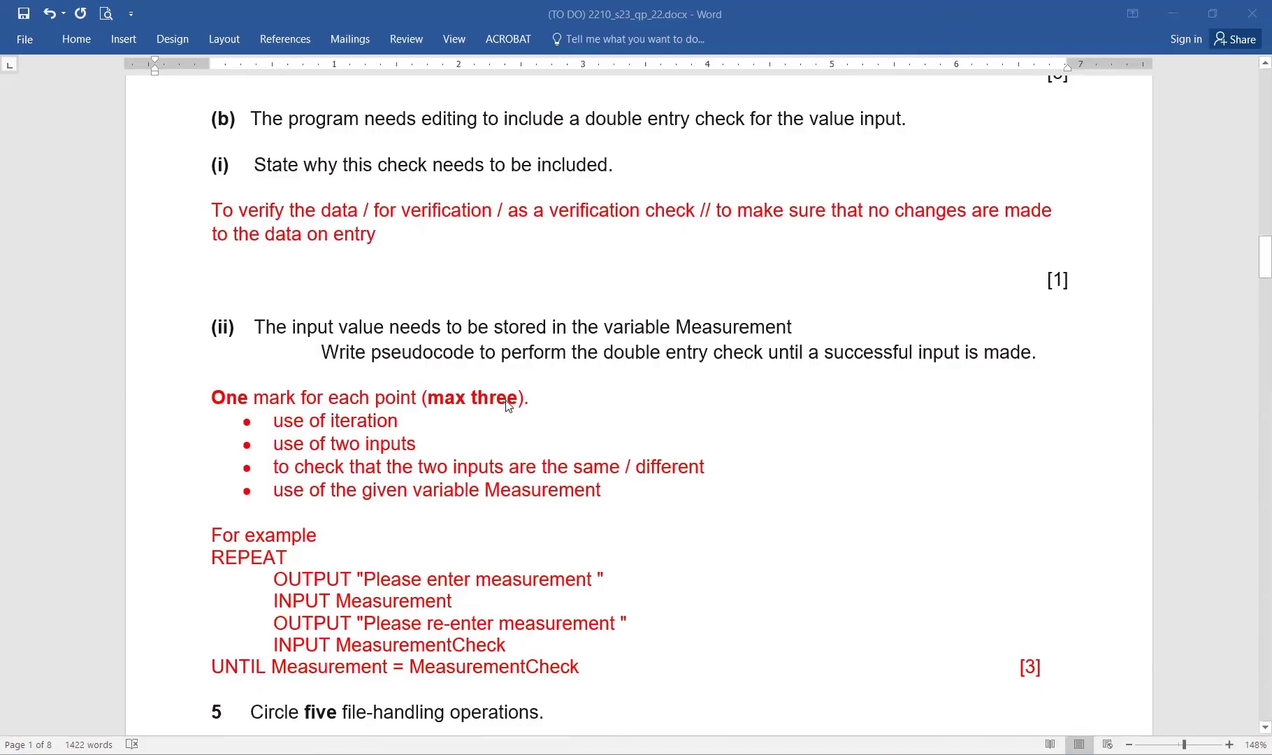
pyautogui.scroll(-1, 658, 407)
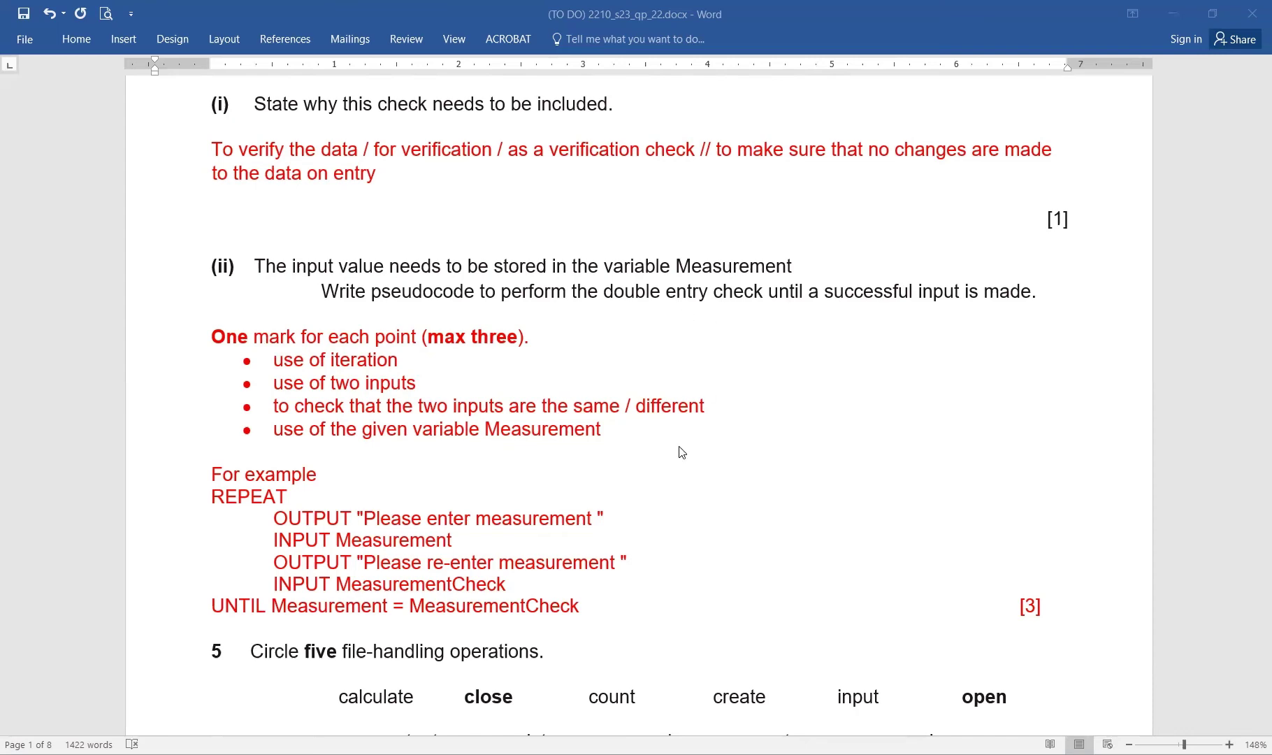
pyautogui.scroll(-2, 681, 454)
pyautogui.scroll(-1, 684, 444)
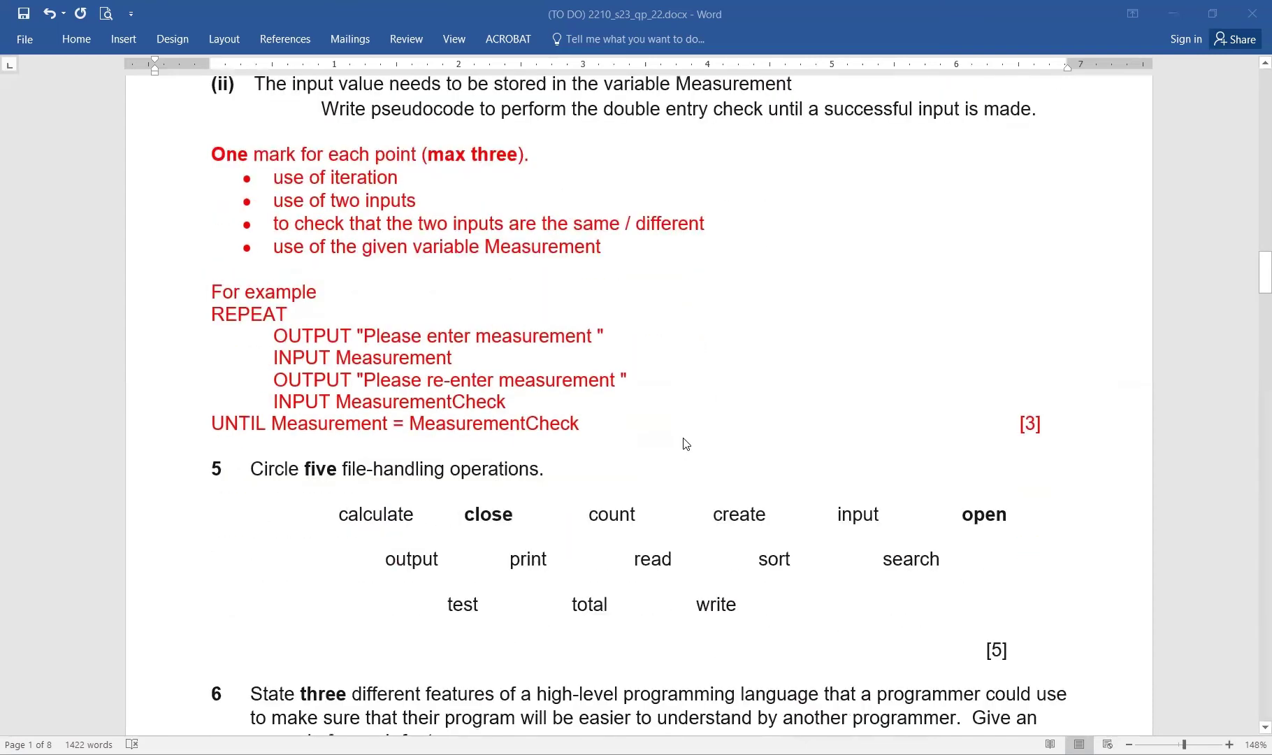
pyautogui.scroll(-1, 684, 444)
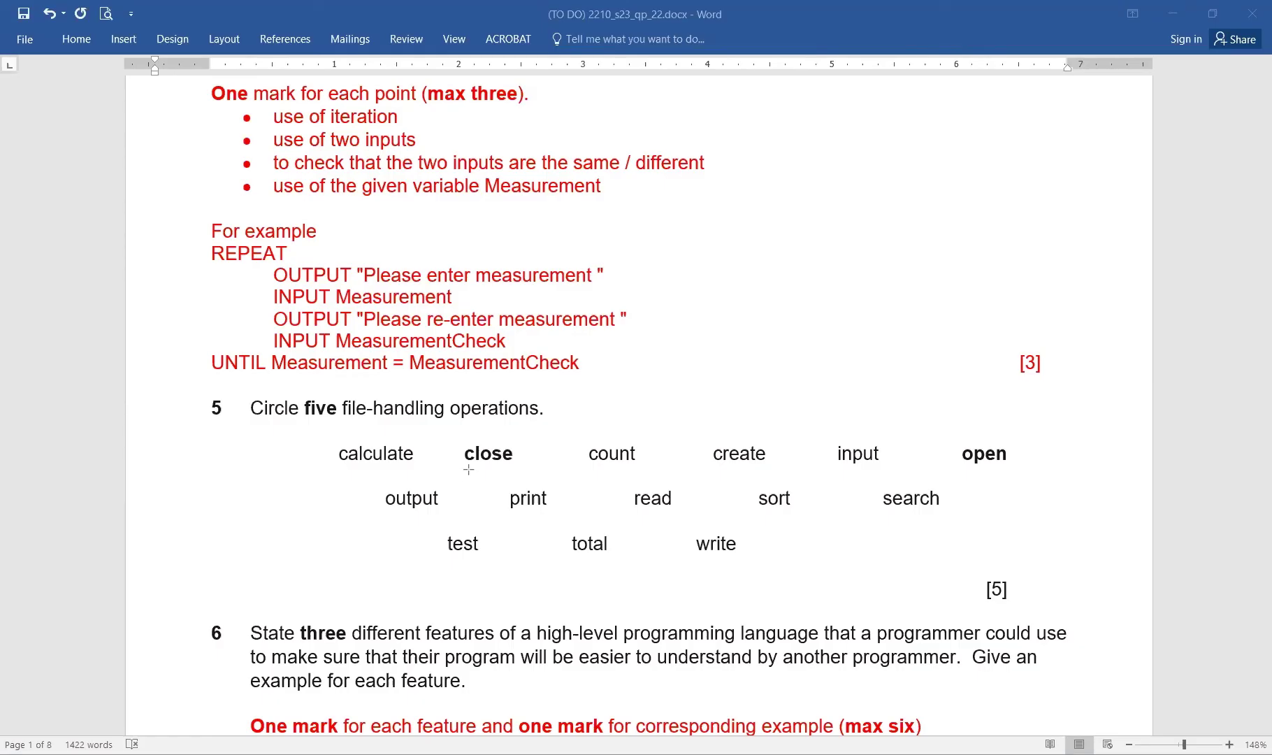
# Draw red ink underlines beneath close, open, read and write, undoing one stray stroke under open
pyautogui.moveTo(471, 466); pyautogui.dragTo(521, 465)
pyautogui.moveTo(964, 464)
pyautogui.mouseDown()
pyautogui.moveTo(1022, 467)
pyautogui.moveTo(1011, 472)
pyautogui.mouseUp()
pyautogui.hotkey('ctrl', 'z')
pyautogui.moveTo(622, 509); pyautogui.dragTo(686, 510)
pyautogui.moveTo(703, 557); pyautogui.dragTo(740, 556)
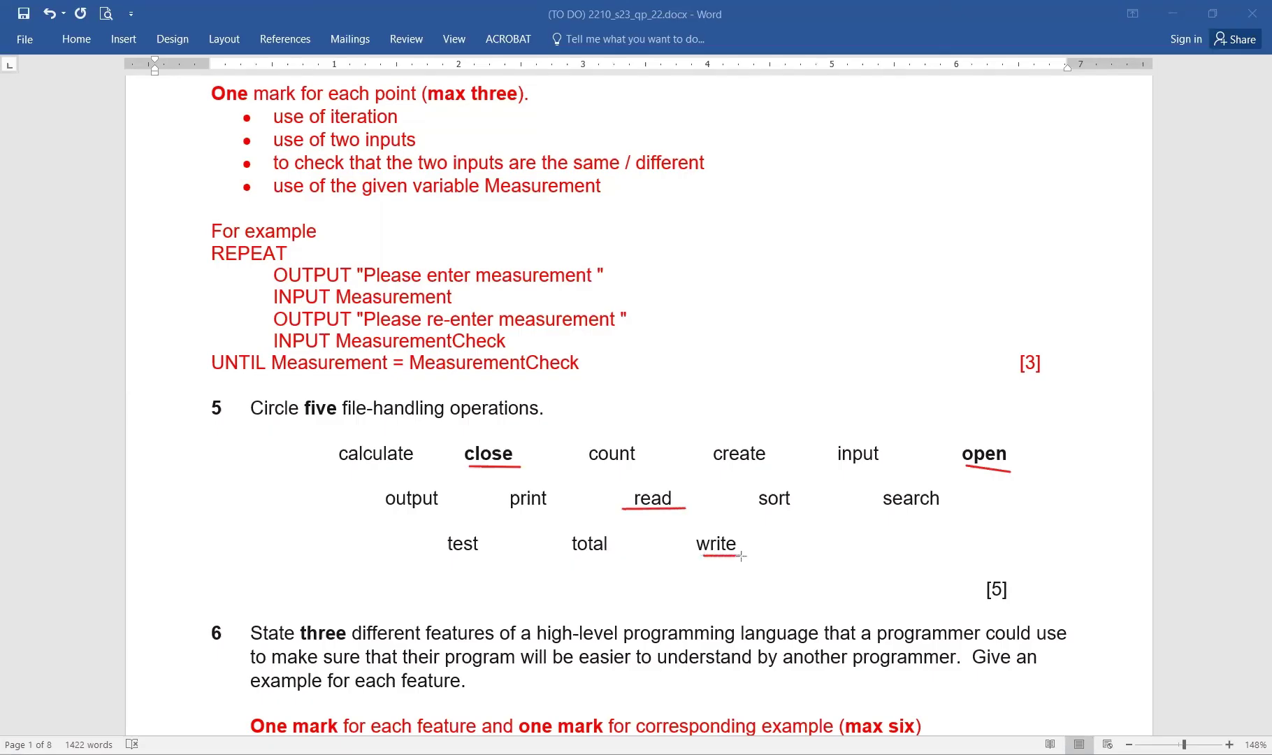